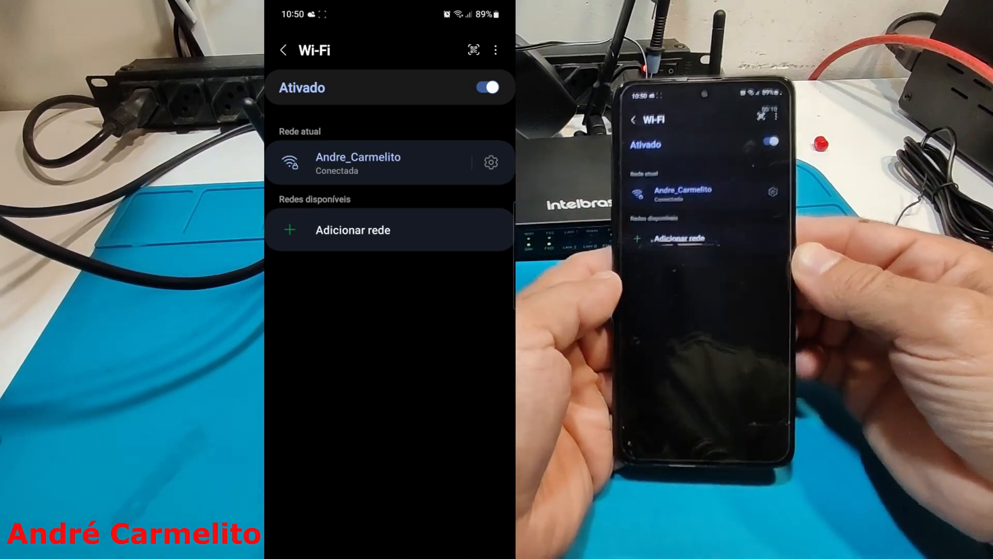
scroll(389, 279, "up", 3)
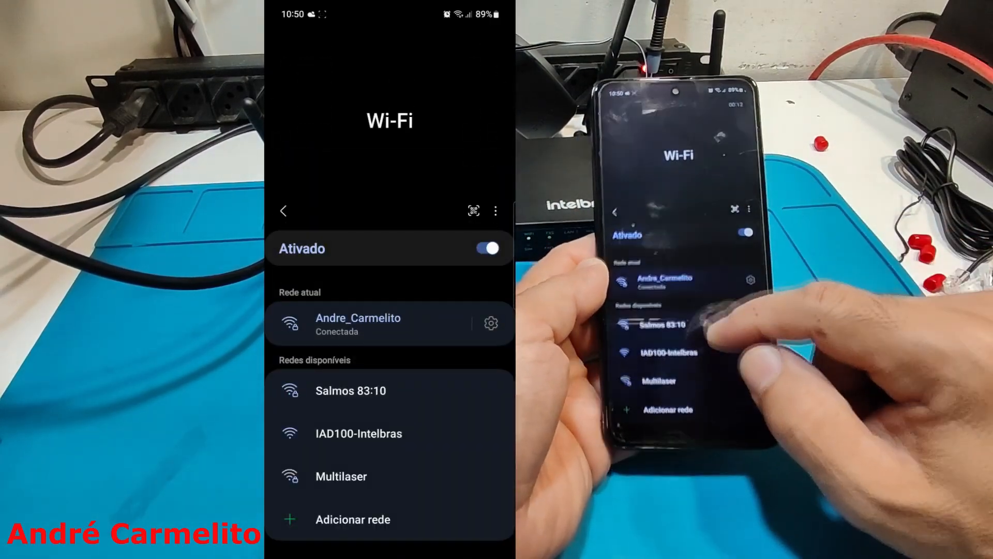
scroll(389, 279, "down", 3)
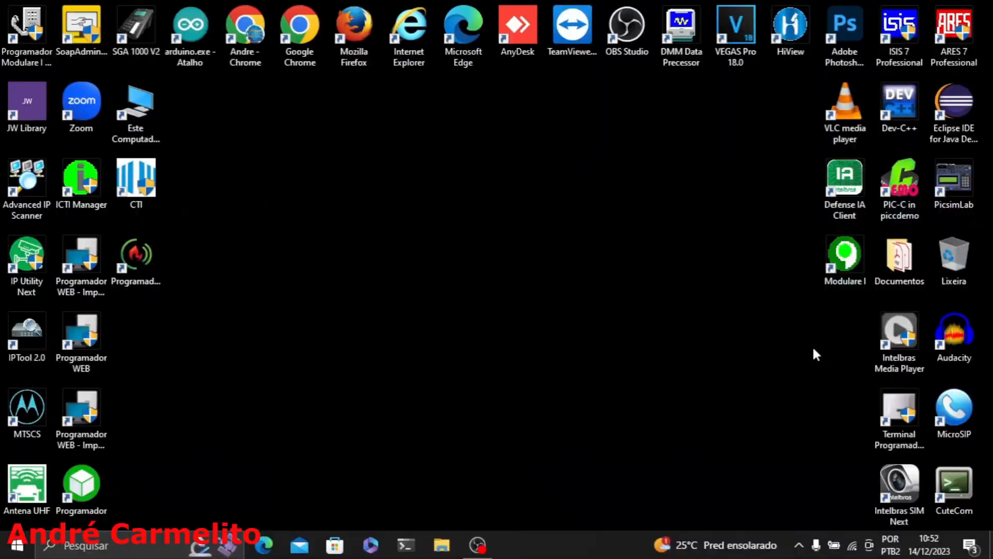
Step: Connect the computer to the open IAD100-Intelbras Wi-Fi network
left_click(853, 546)
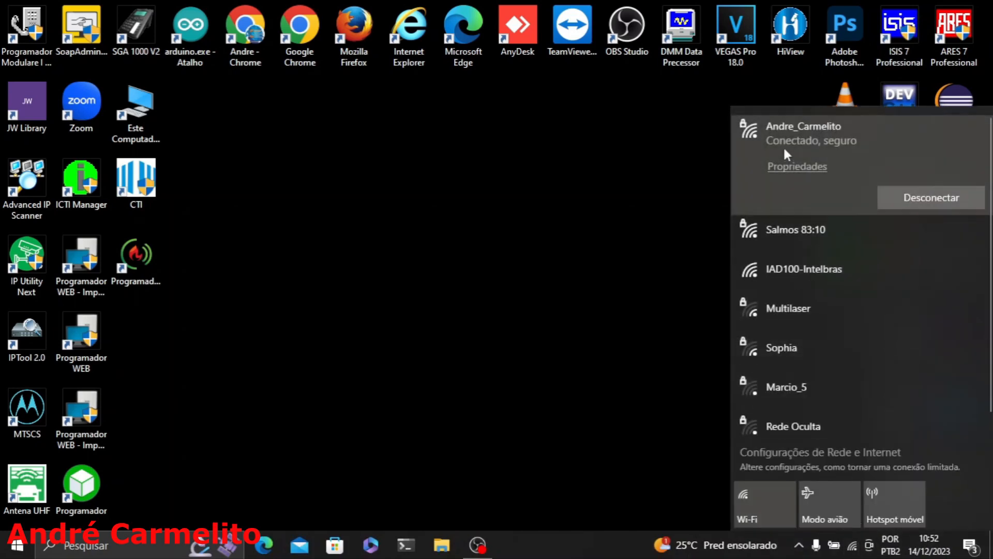
left_click(802, 279)
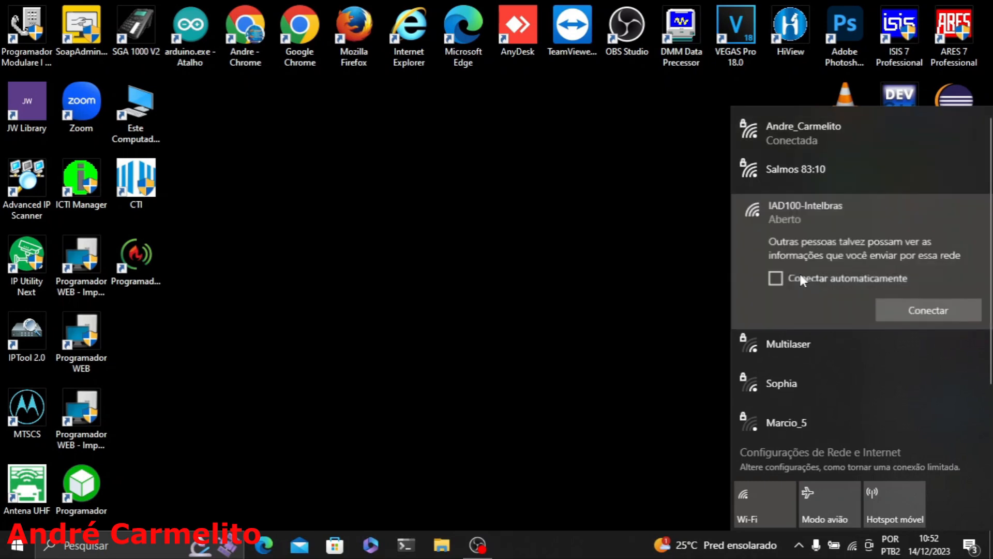
left_click(927, 315)
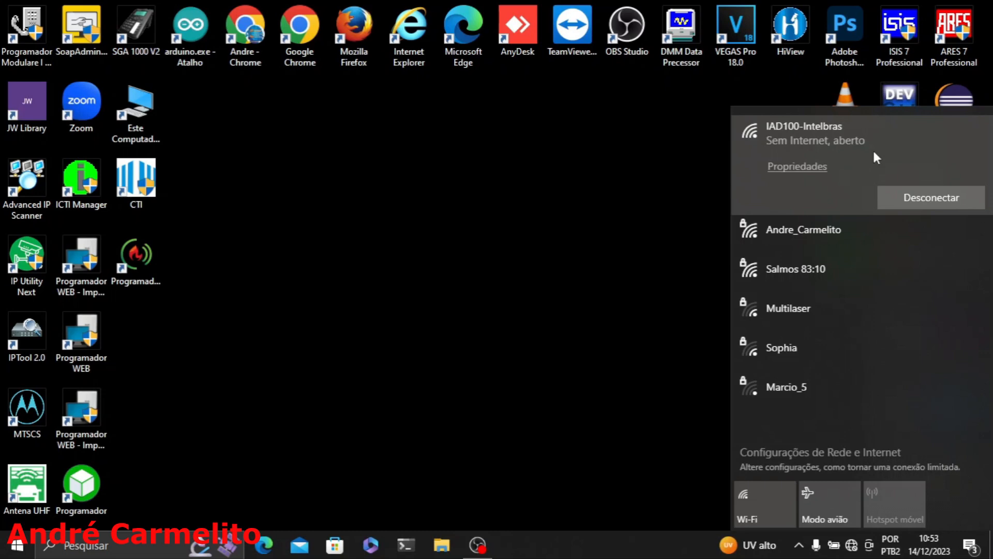
Step: Check the IPv4 address and DNS server in the IAD100-Intelbras network properties, closing the settings when done
left_click(797, 168)
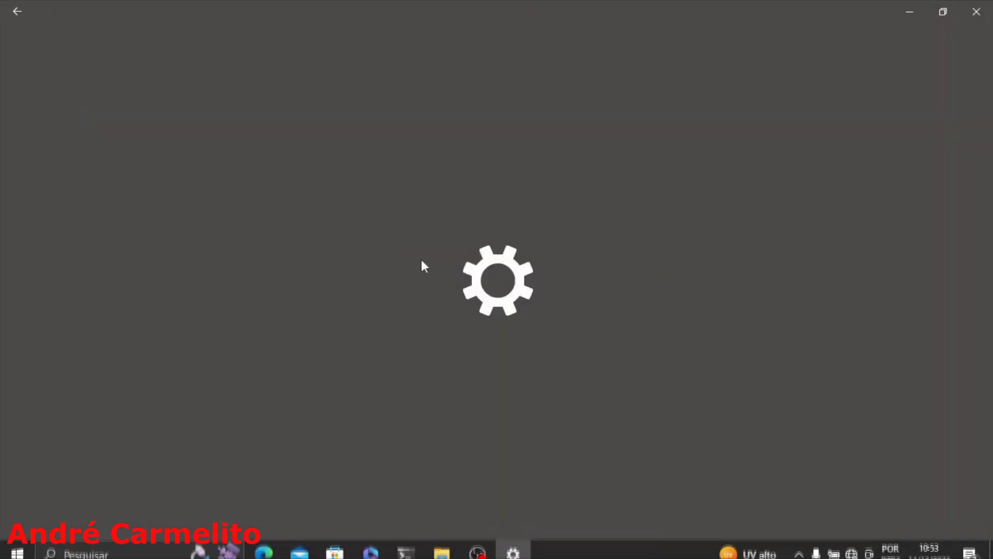
scroll(95, 348, "down", 10)
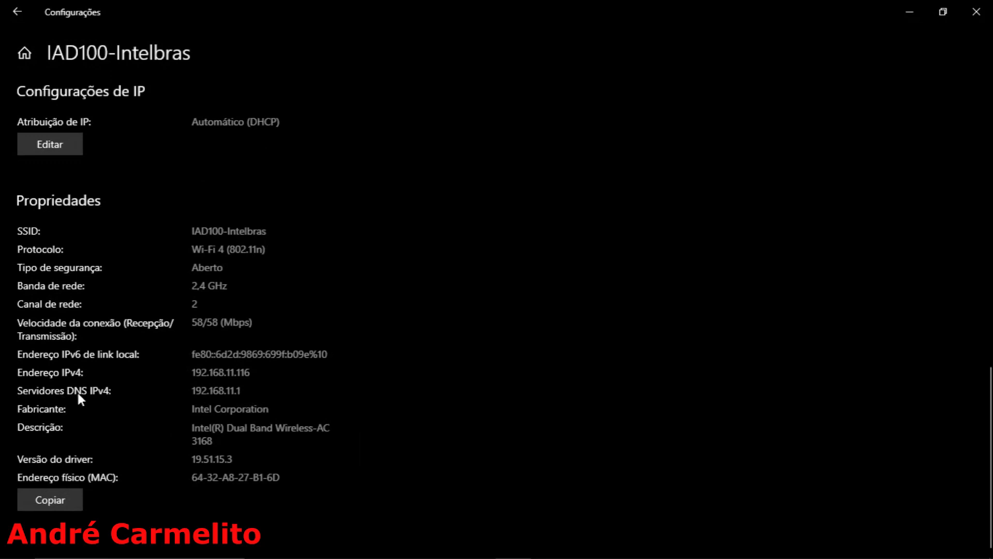
left_click_drag(195, 394, 277, 393)
left_click(213, 373)
left_click(977, 11)
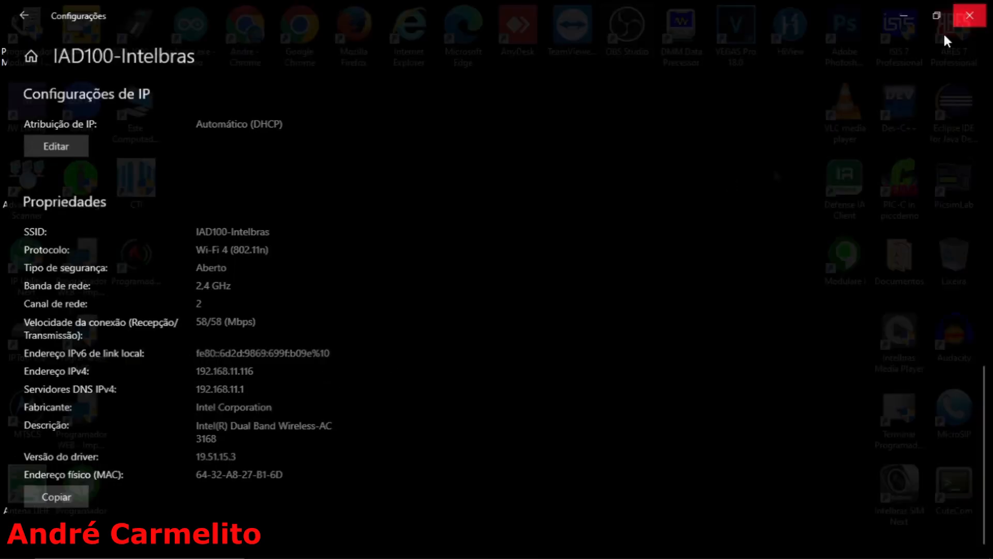
Step: Run ipconfig in a Command Prompt to check the Wi-Fi adapter's default gateway, closing the console when done
key("super+r")
type("cmd")
key("Return")
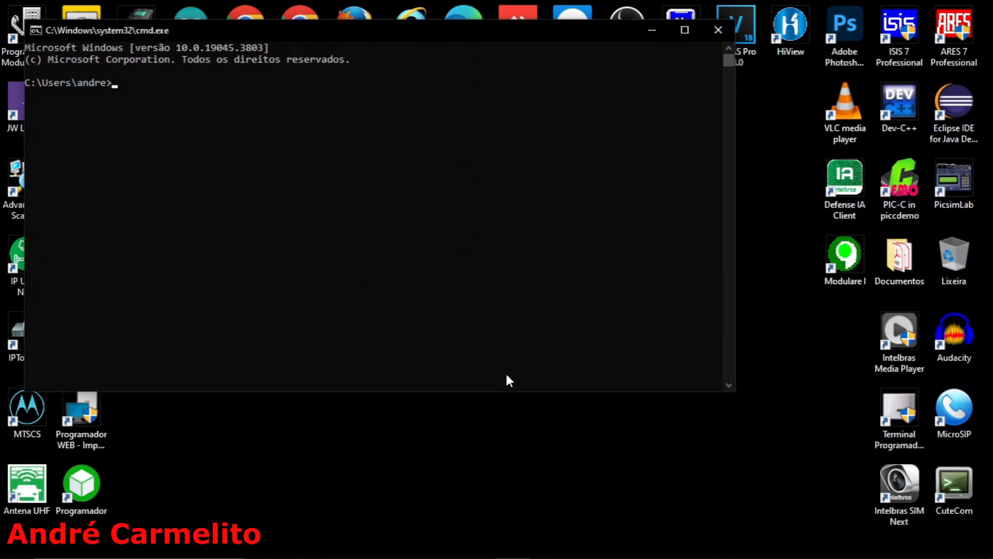
type("ipconfig")
key("Return")
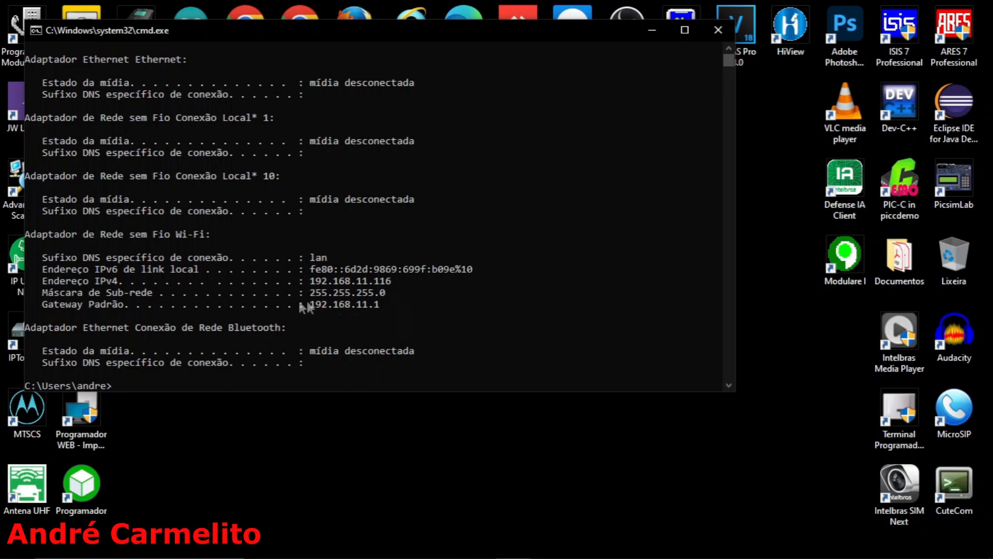
left_click(718, 29)
Step: Switch to Mozilla Firefox and load the device's web interface at 192.168.11.1
double_click(354, 26)
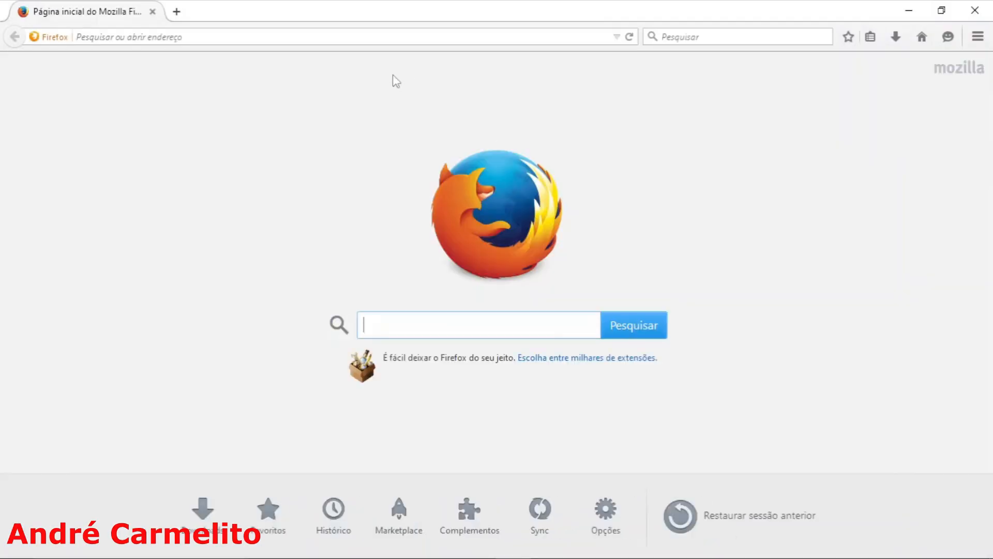
left_click(370, 37)
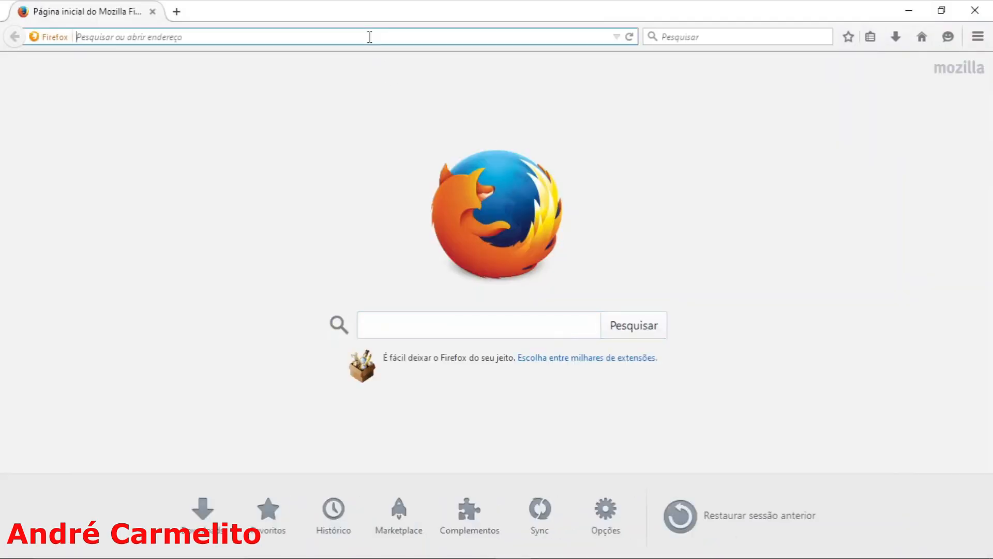
type("192.168.11.1")
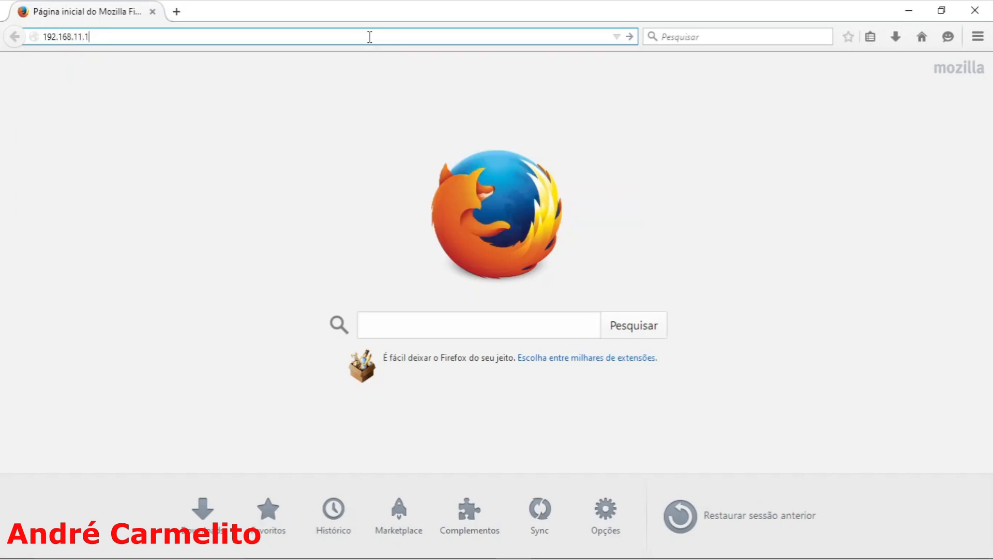
key("Return")
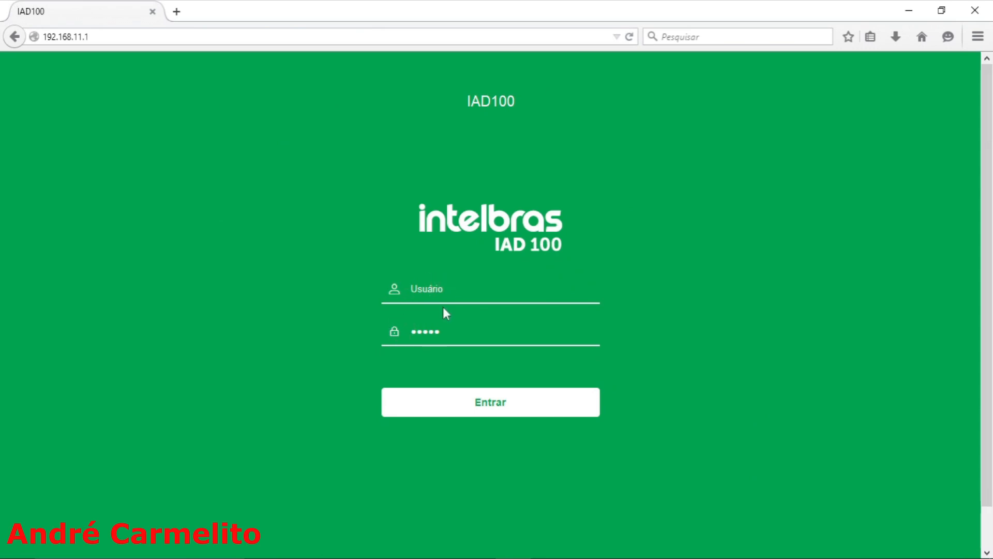
Step: Log in to the IAD 100 as admin with the account password and dismiss the offer to remember the password
left_click(446, 285)
key("Tab")
key("BackSpace")
type("admin")
left_click(500, 409)
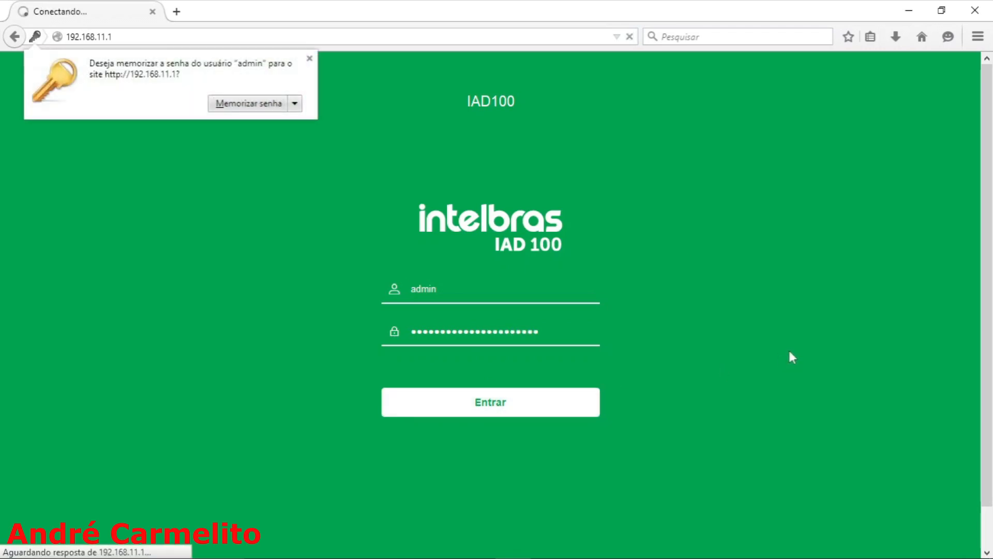
left_click(310, 58)
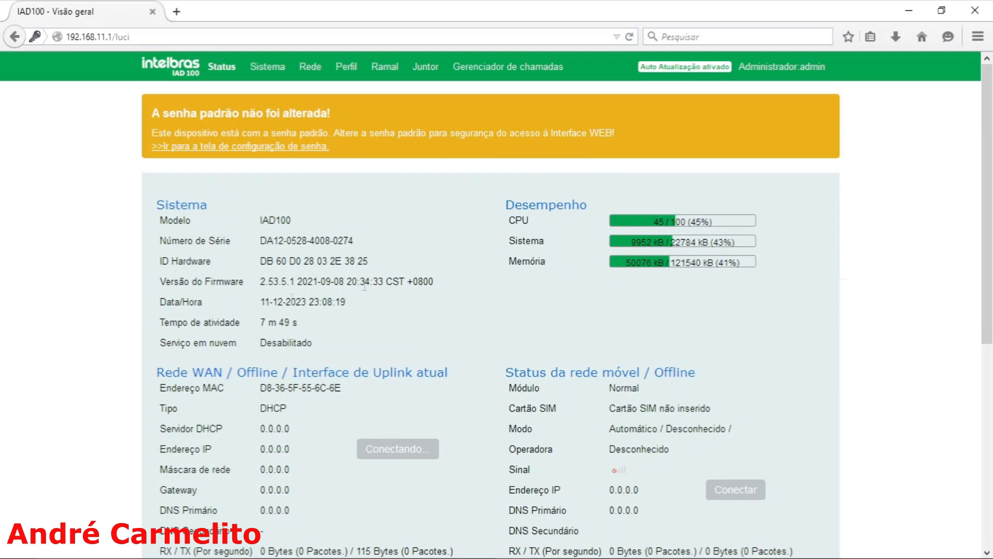
Step: Review the status overview down to the LAN network's IP address and subnet mask
scroll(333, 440, "down", 5)
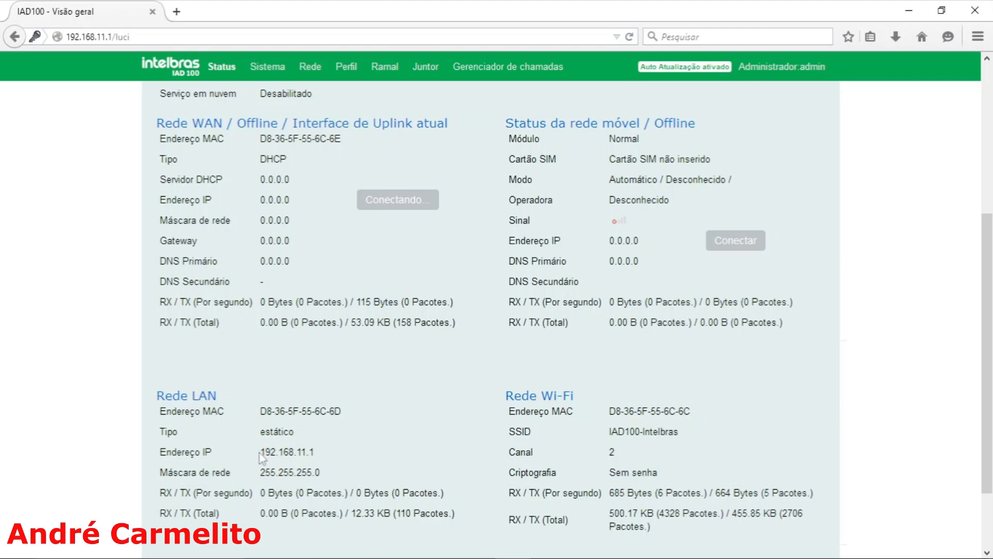
left_click_drag(263, 452, 326, 454)
left_click_drag(260, 472, 334, 481)
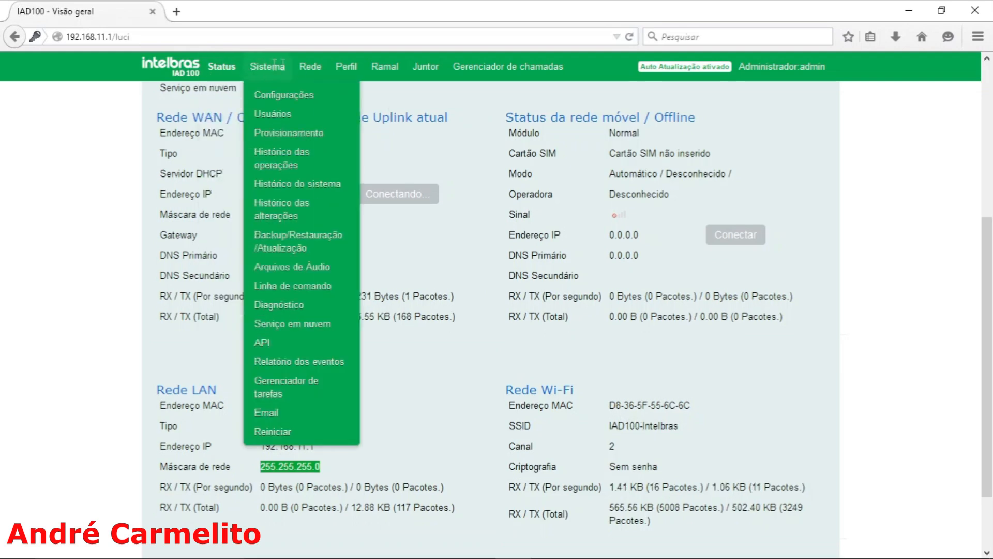
mouse_move(290, 71)
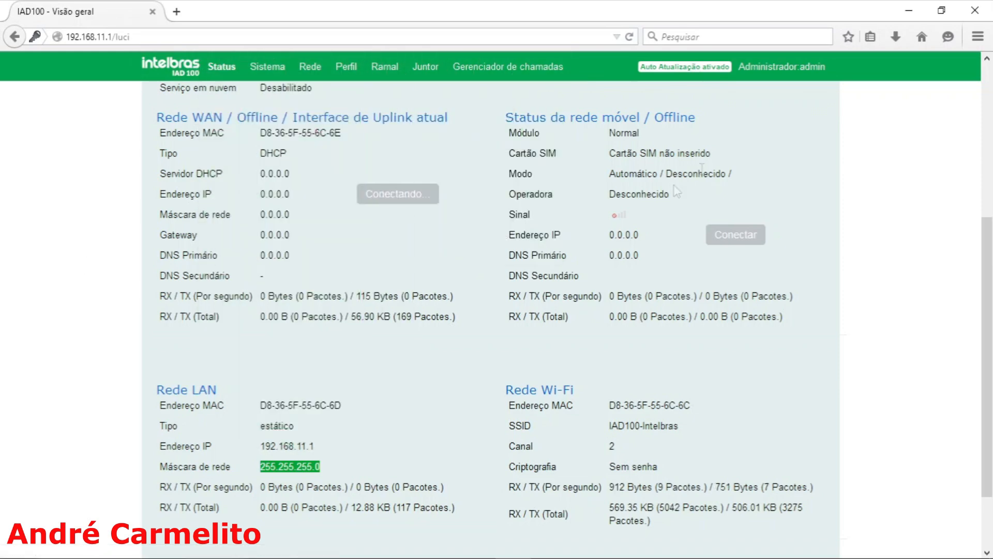
mouse_move(789, 68)
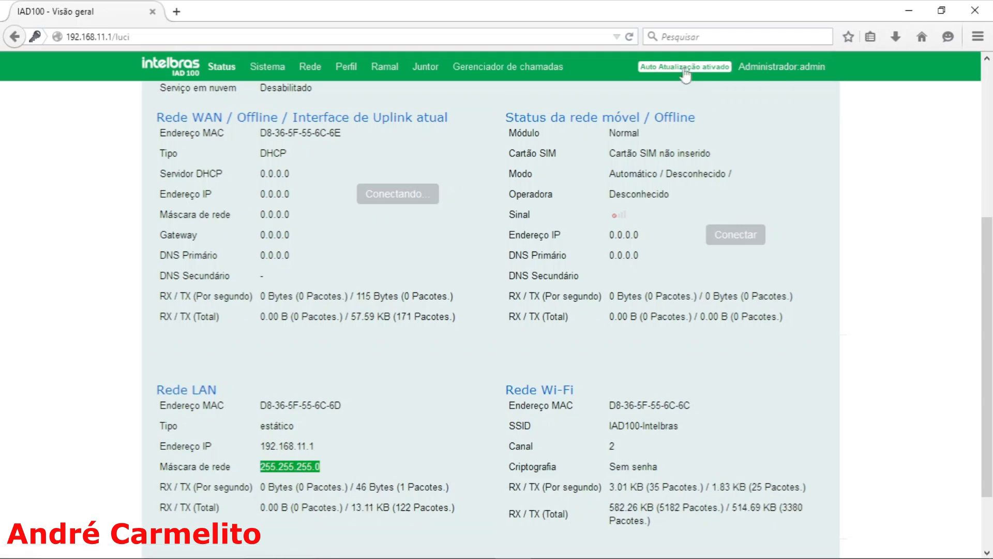
mouse_move(239, 68)
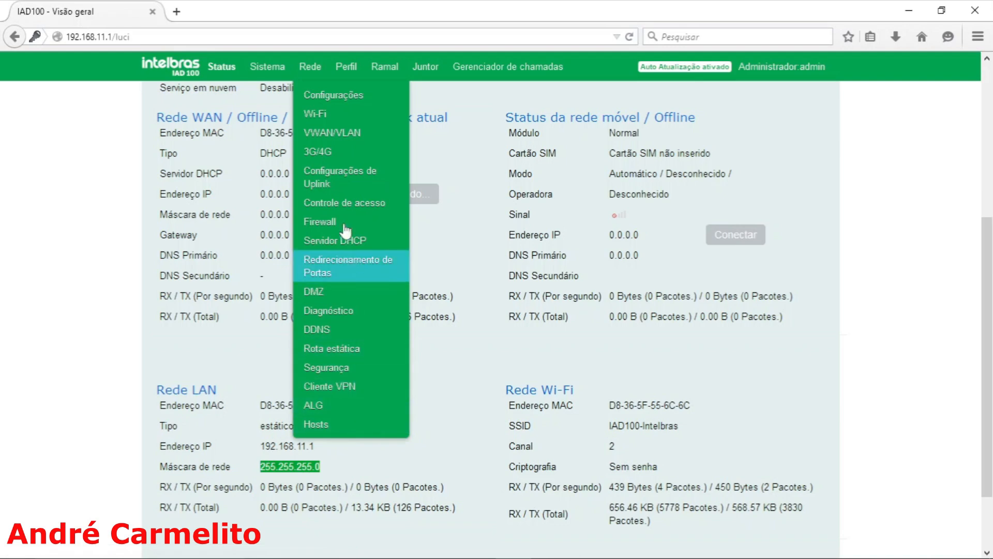
mouse_move(342, 83)
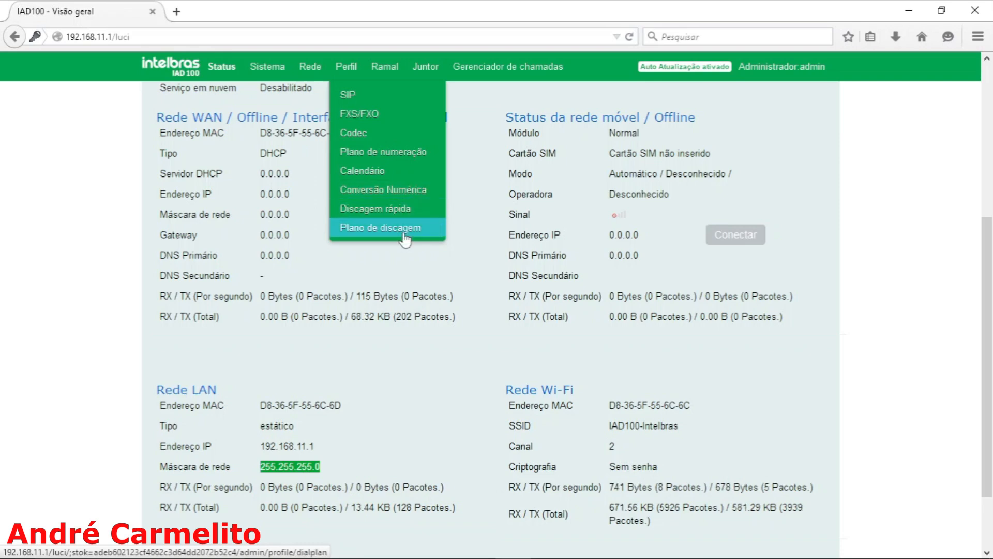
mouse_move(393, 69)
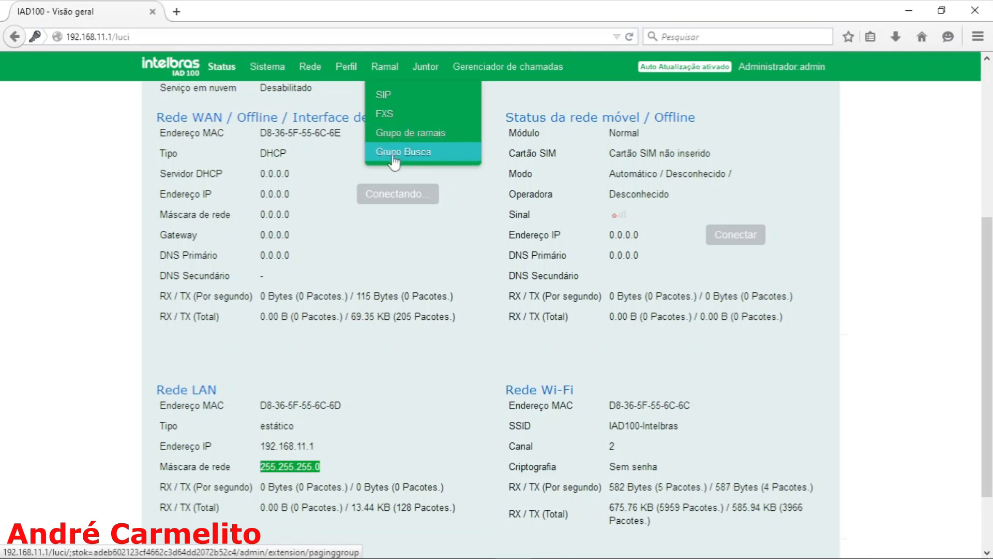
mouse_move(432, 67)
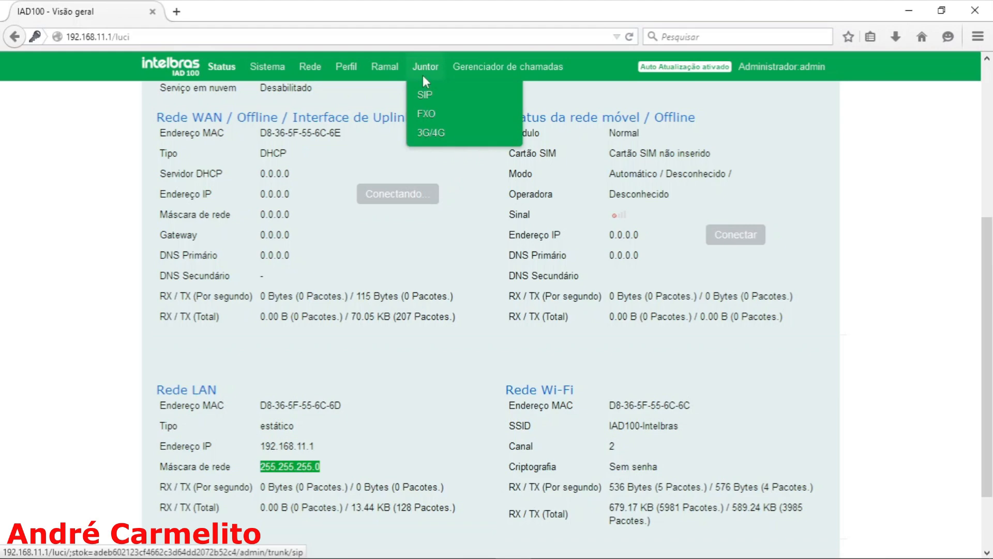
mouse_move(495, 69)
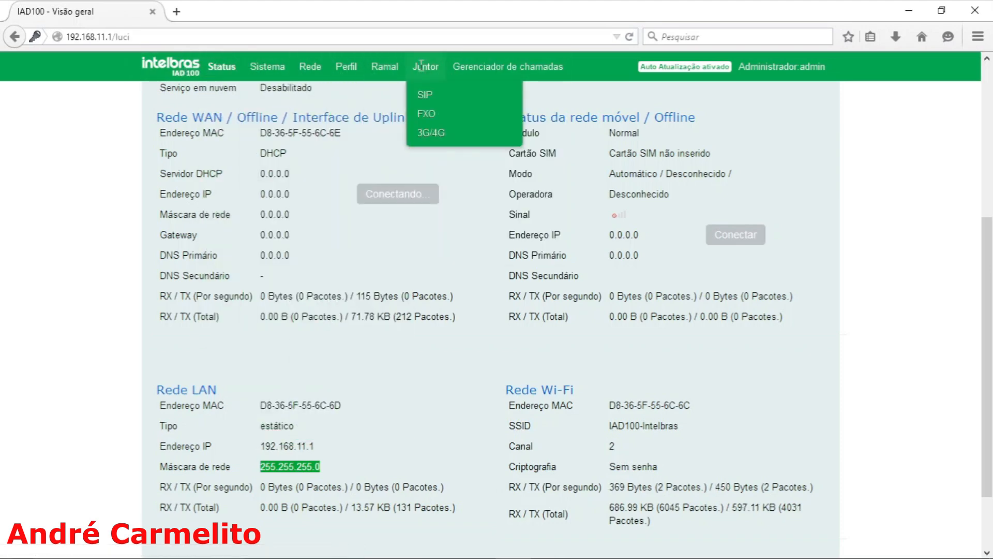
Step: View the list of SIP trunks (Juntor / SIP) and return to the status overview
left_click(425, 95)
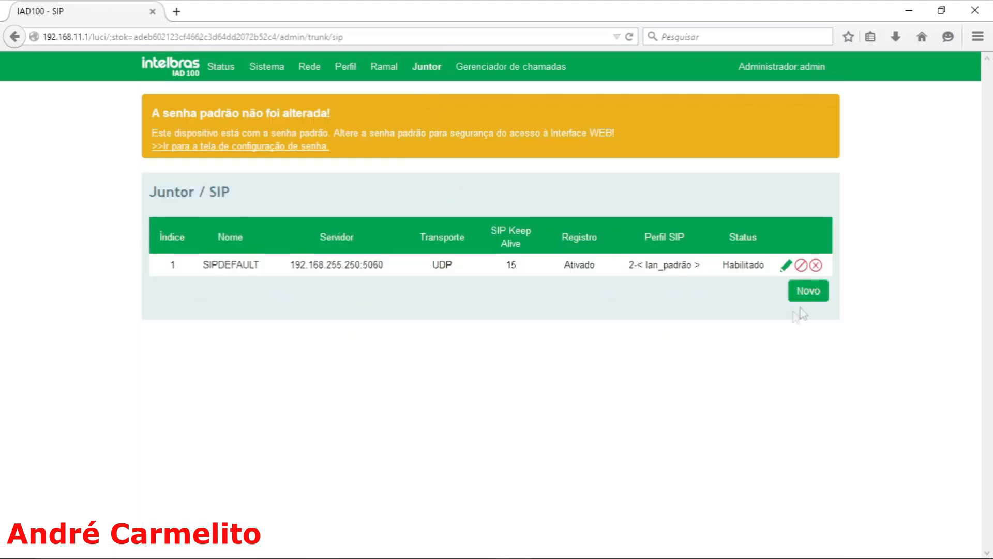
left_click(222, 265)
left_click(18, 36)
Step: Review the editable settings of FXO trunk 8901 and view the busy-tone detection page (Detectar o tom de ocupado)
mouse_move(425, 68)
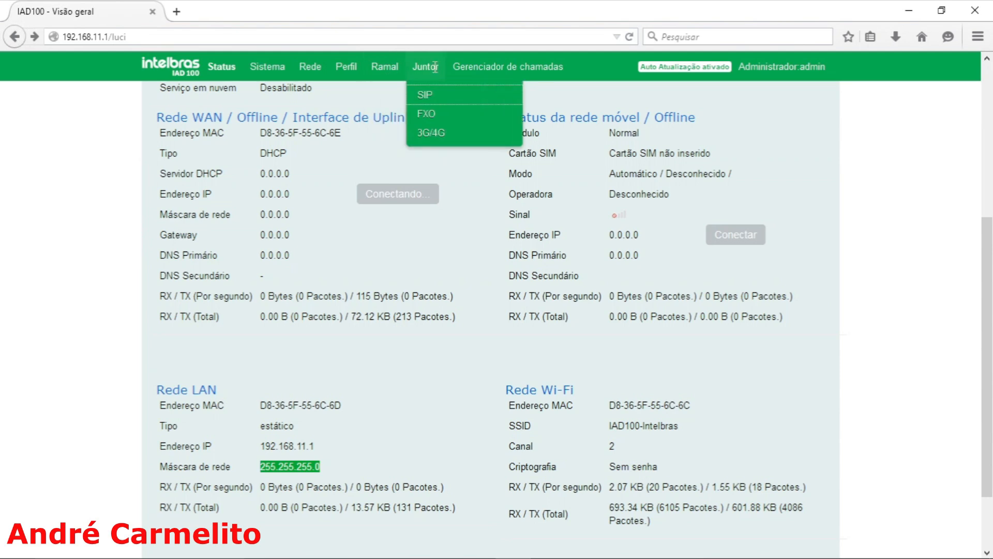
left_click(426, 119)
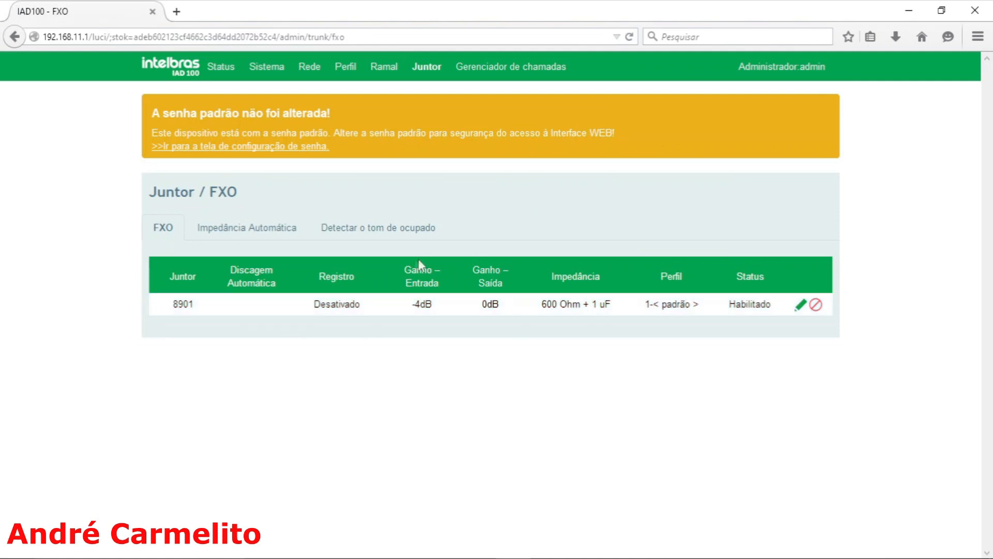
left_click(801, 309)
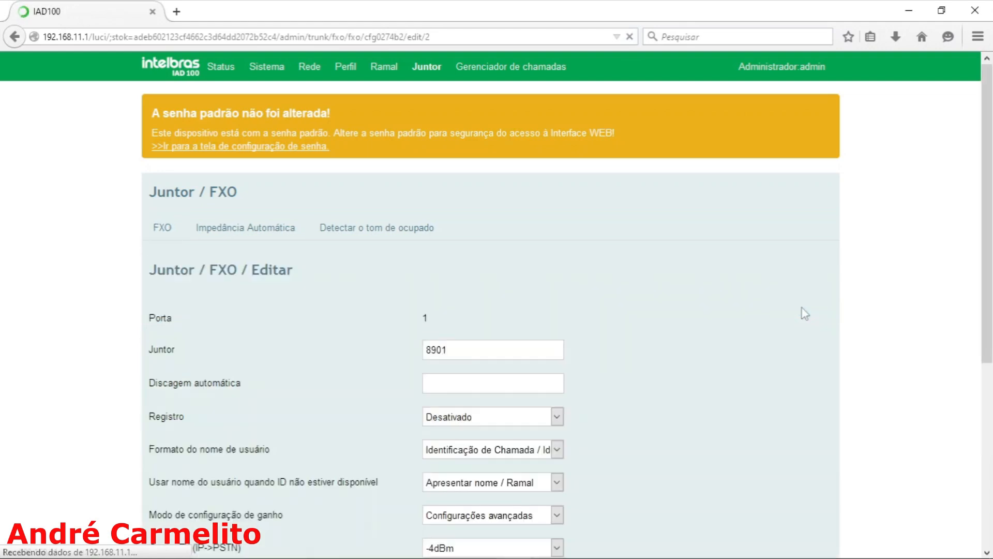
scroll(362, 336, "down", 3)
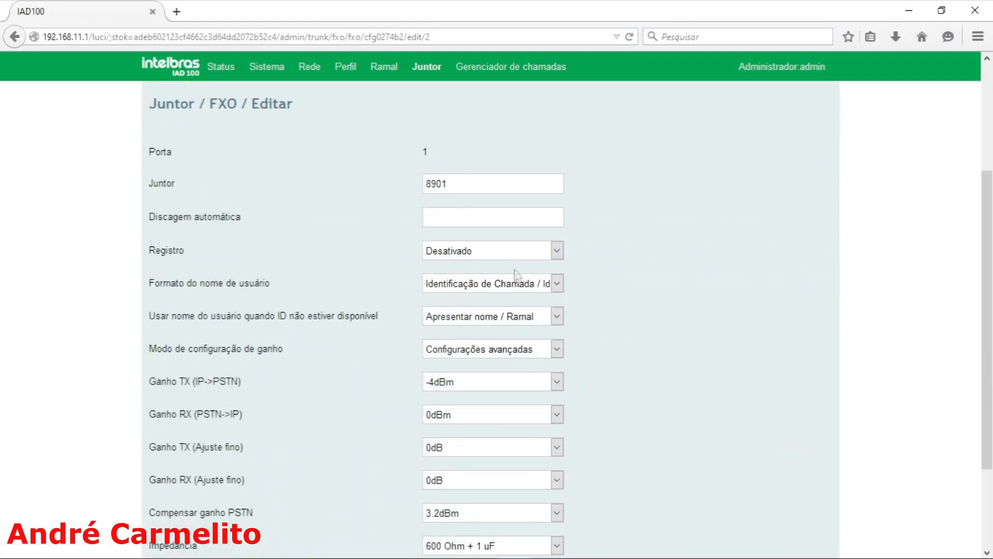
scroll(519, 287, "down", 2)
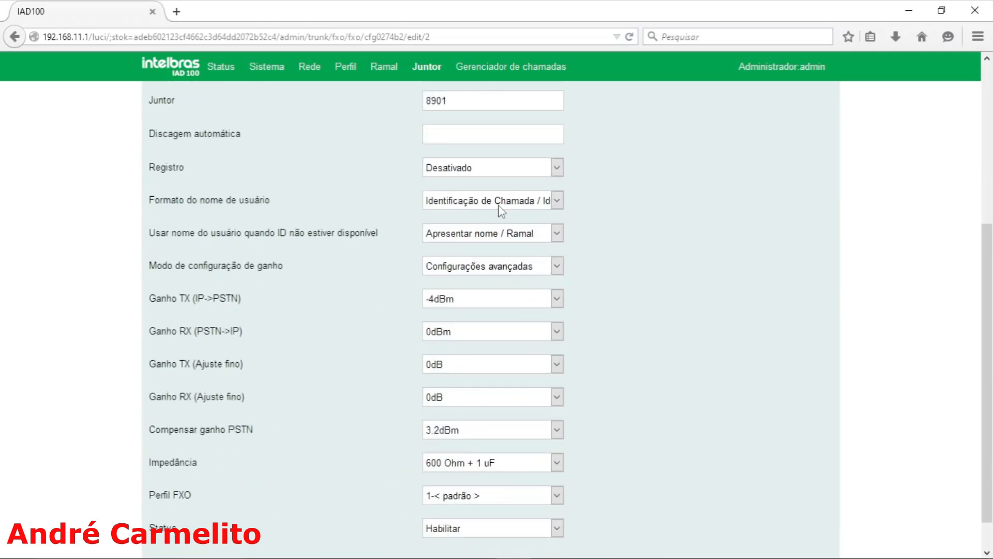
scroll(461, 338, "down", 1)
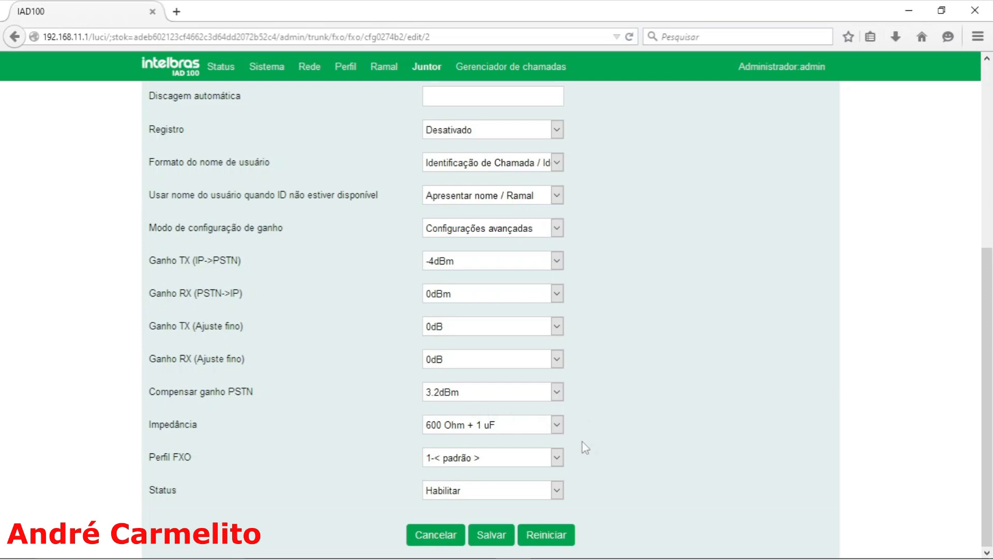
scroll(452, 395, "up", 3)
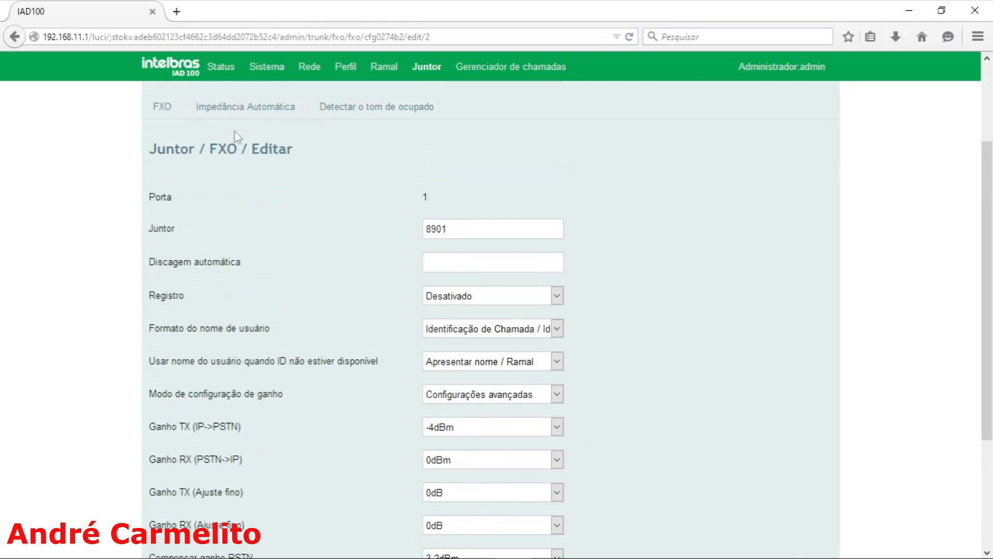
left_click(370, 111)
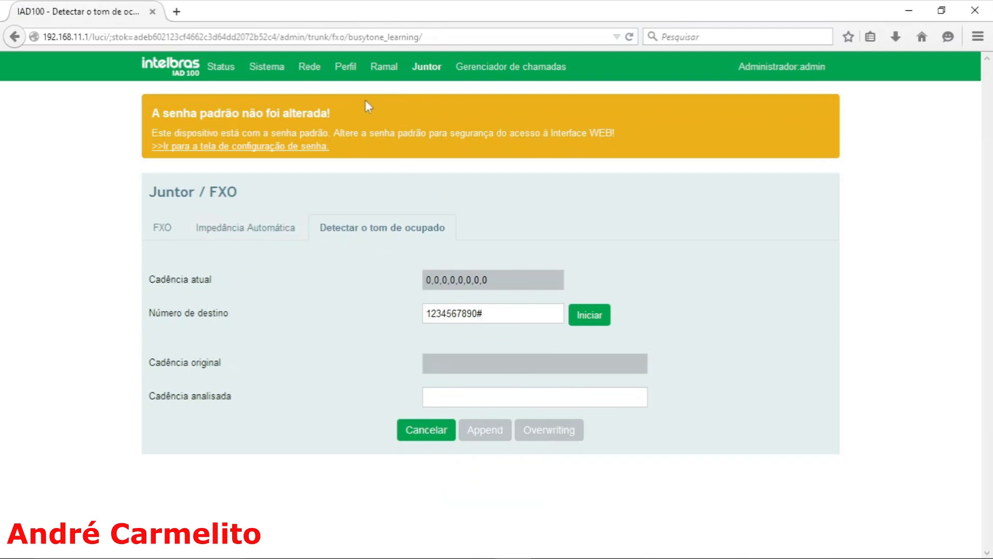
Step: Open the list of SIP extensions (Ramal / SIP)
mouse_move(384, 67)
left_click(385, 96)
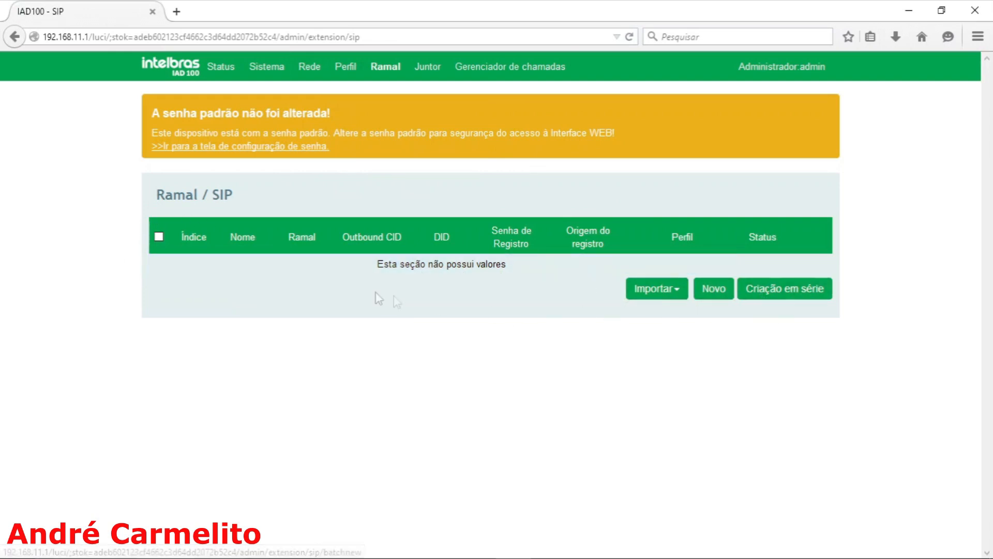
Step: Open the list of FXS extensions (Ramal / FXS) and review the settings of extension 2000
mouse_move(386, 66)
left_click(384, 115)
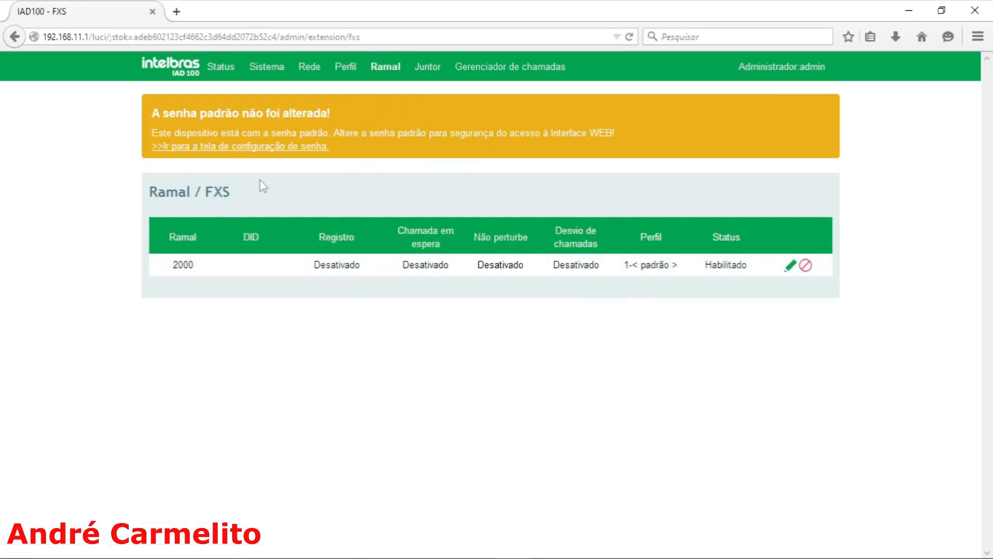
mouse_move(442, 272)
mouse_move(330, 268)
mouse_move(255, 73)
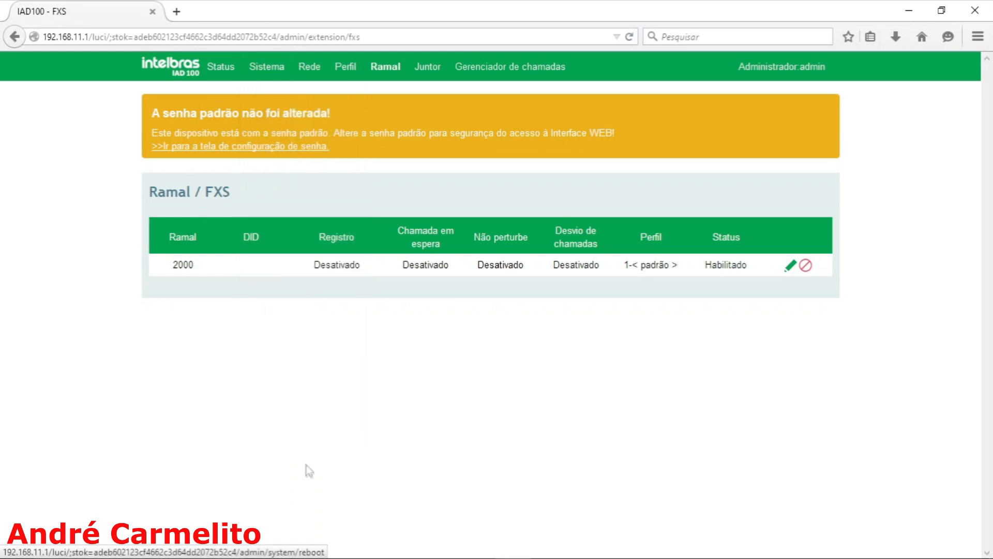
mouse_move(213, 68)
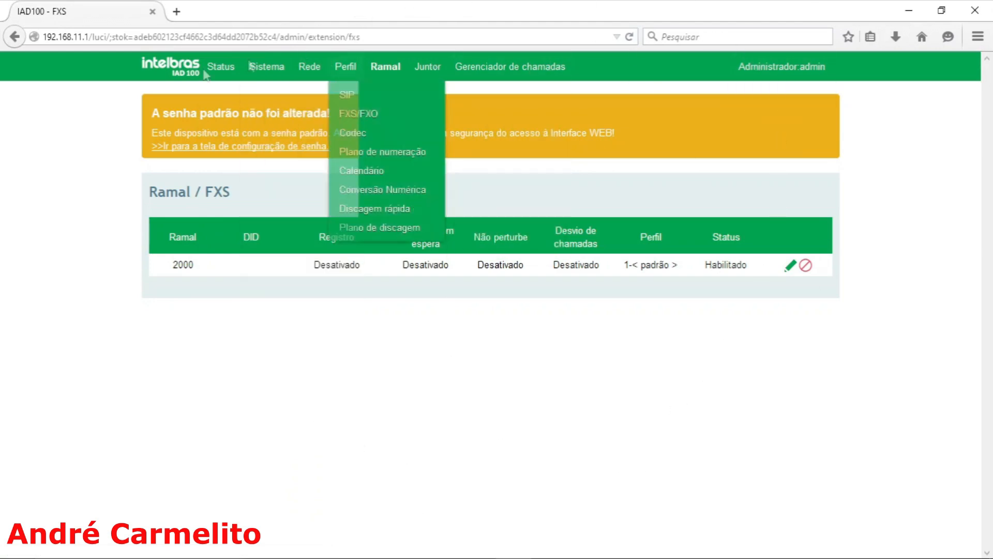
Step: View the network's VWAN/VLAN page and return to the list of SIP extensions (Ramal / SIP)
mouse_move(314, 61)
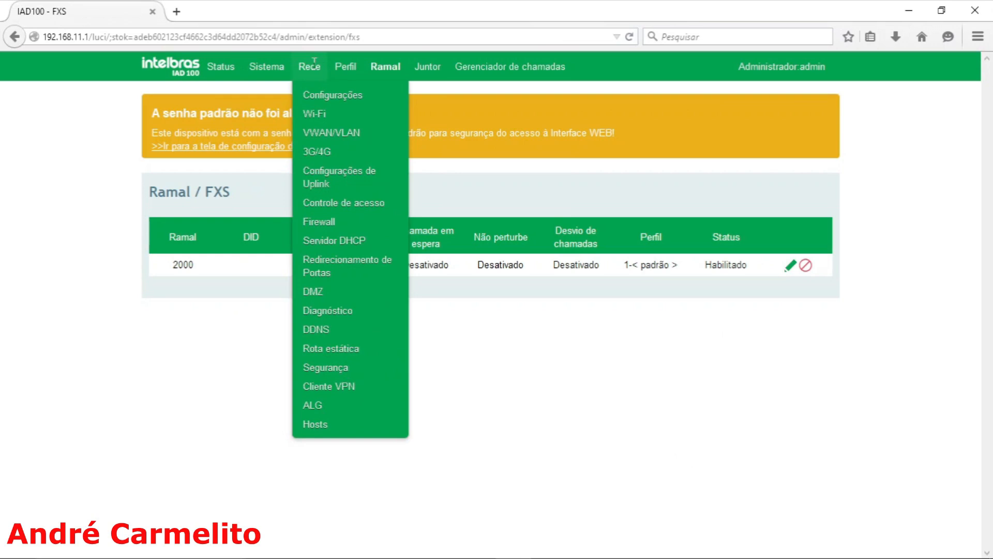
left_click(322, 133)
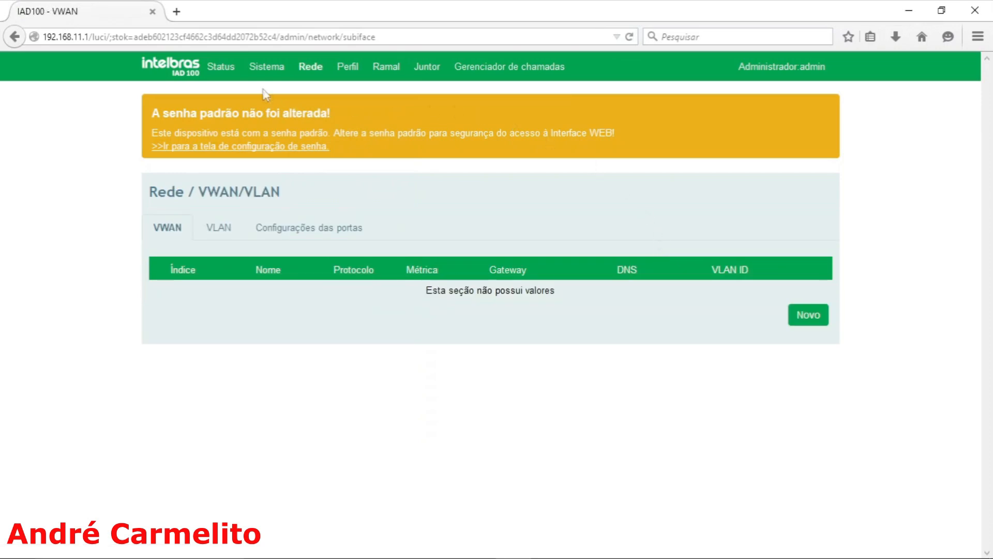
mouse_move(313, 66)
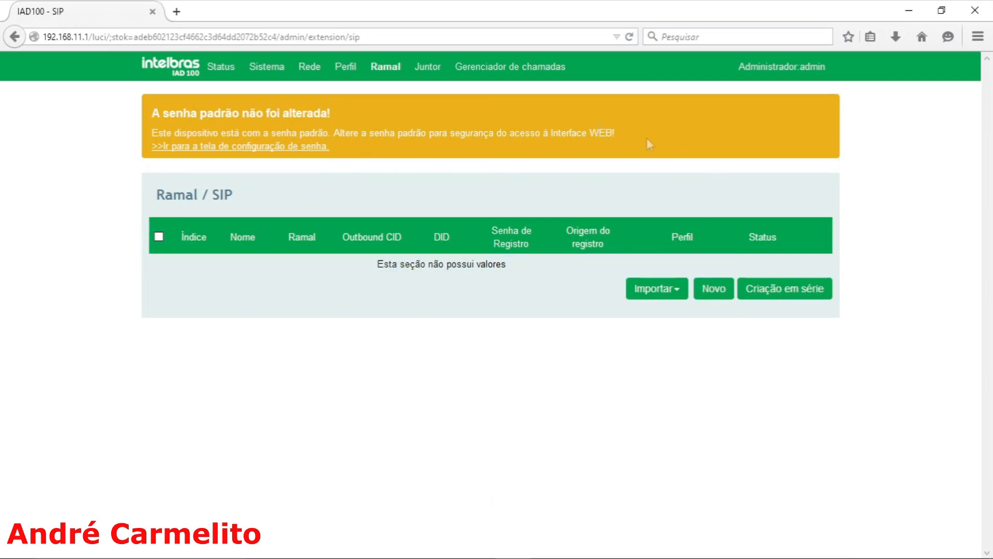
Step: Open the network settings (Rede / Configurações) and review the WAN protocol options, keeping DHCP selected
mouse_move(312, 64)
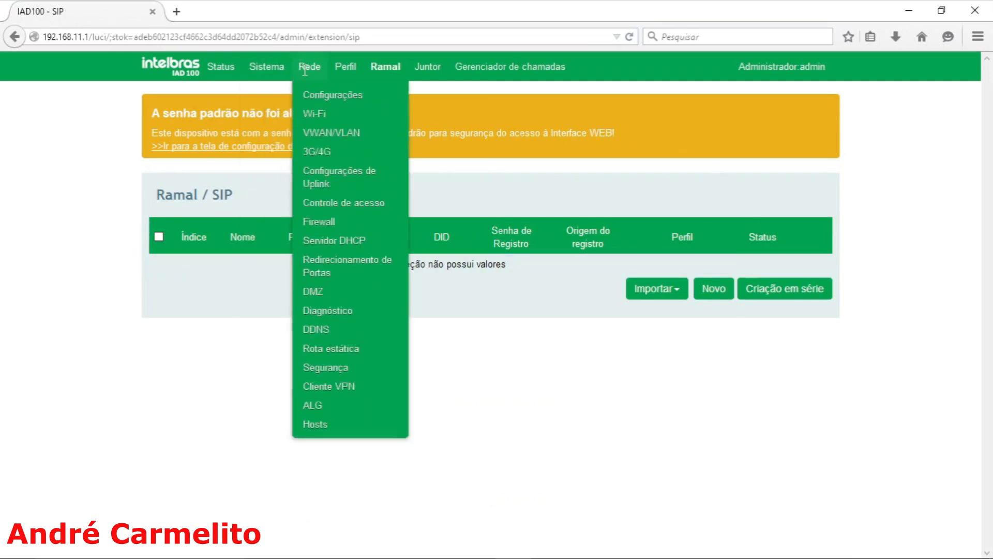
left_click(320, 98)
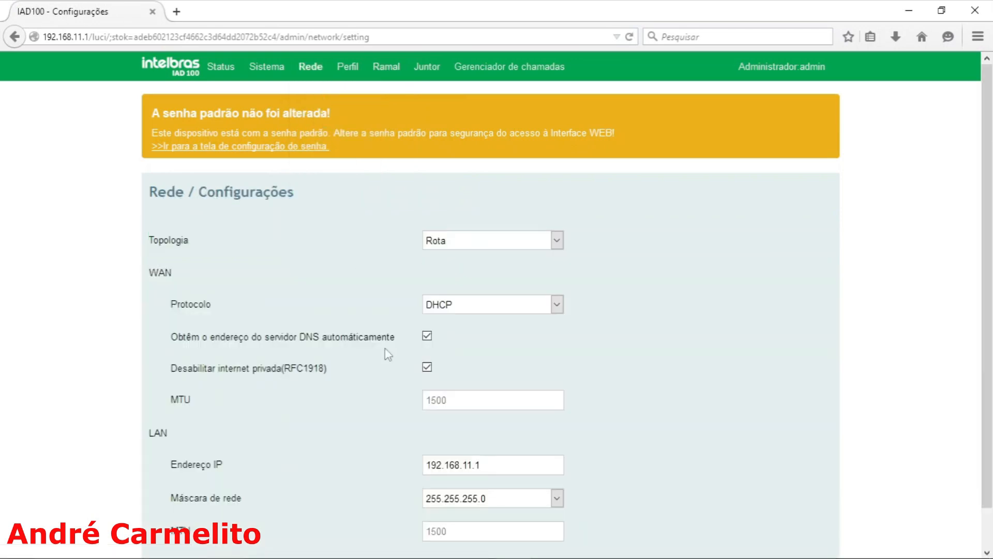
scroll(388, 354, "down", 1)
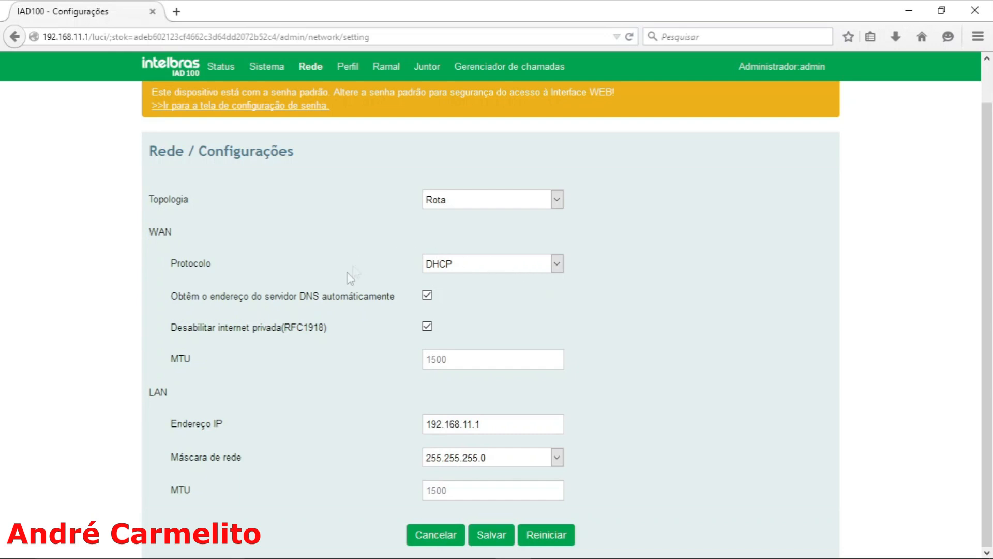
left_click(562, 263)
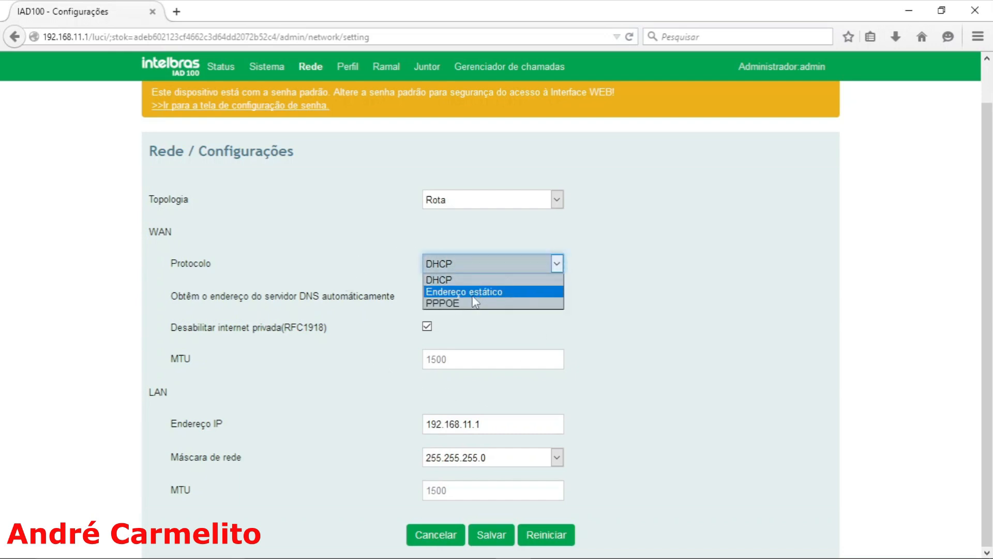
left_click(449, 279)
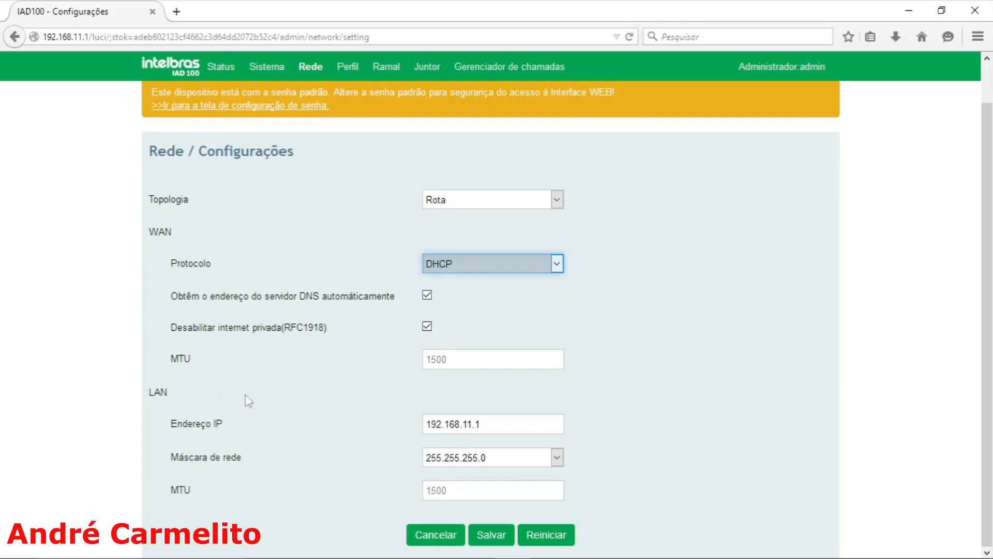
Step: Set the LAN IP address to 10.0.0.15 and its network mask to 255.0.0.0
left_click(480, 427)
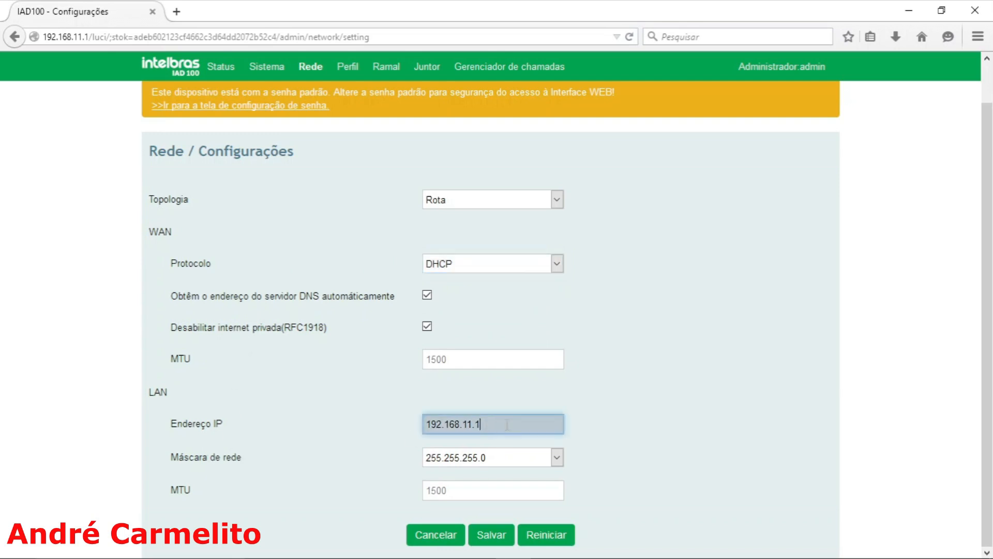
left_click_drag(481, 425, 381, 412)
left_click(510, 459)
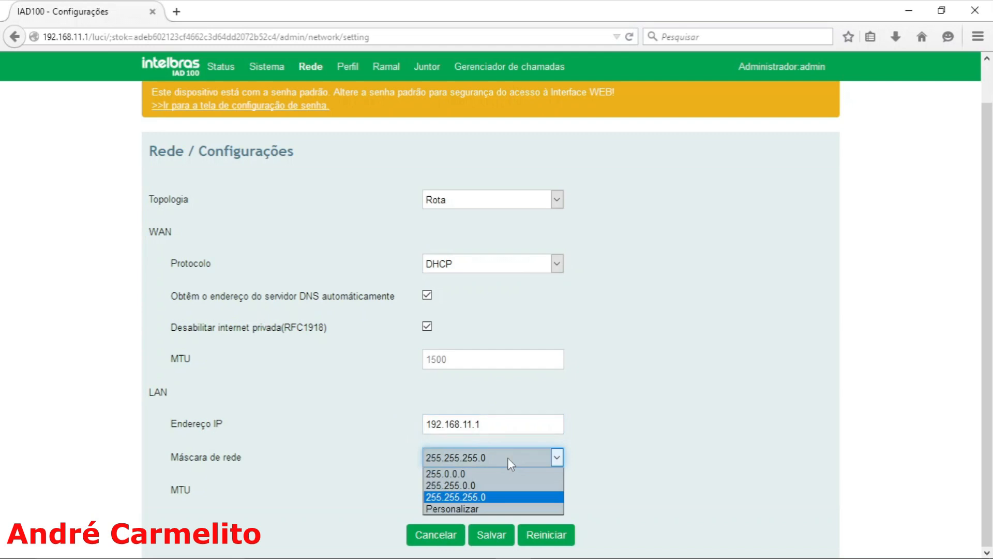
left_click(496, 417)
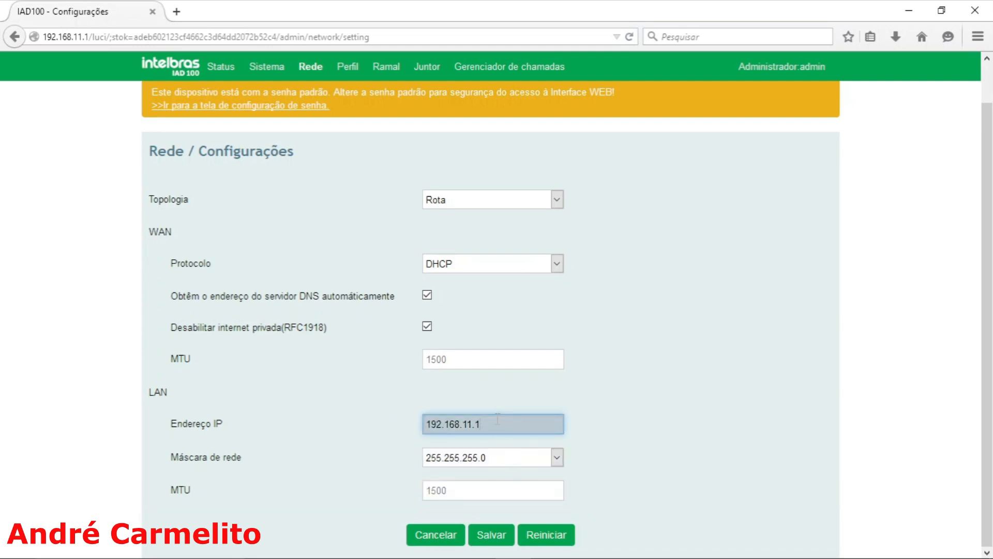
left_click_drag(498, 419, 367, 405)
type("1")
left_click(499, 458)
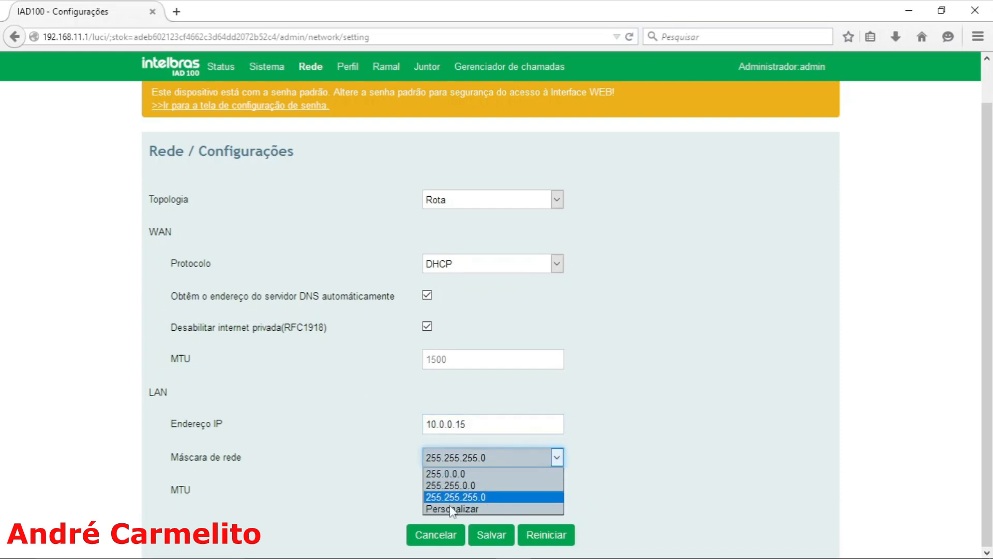
left_click(446, 474)
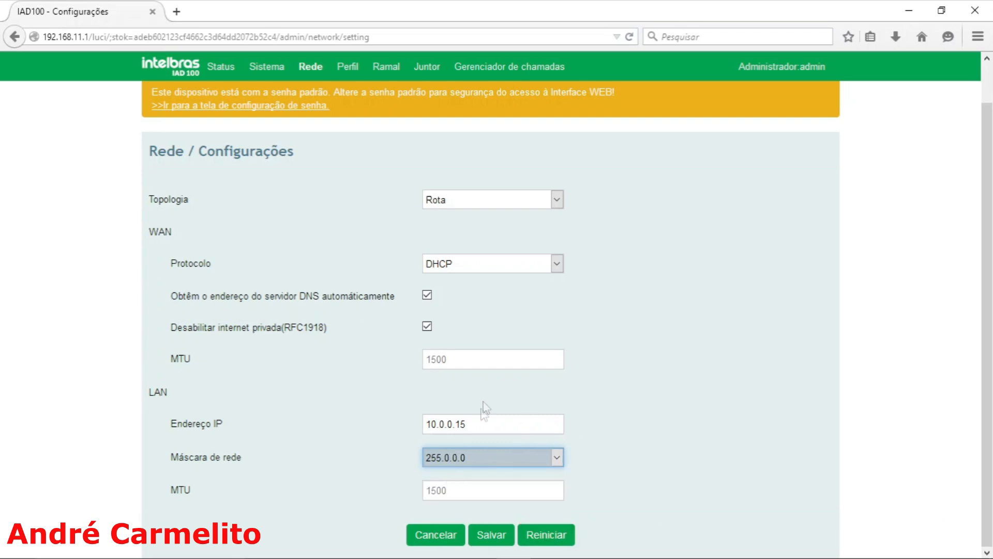
Step: Change the WAN protocol to Endereço estático and review the address, gateway and DNS fields it offers
left_click(506, 264)
left_click(477, 291)
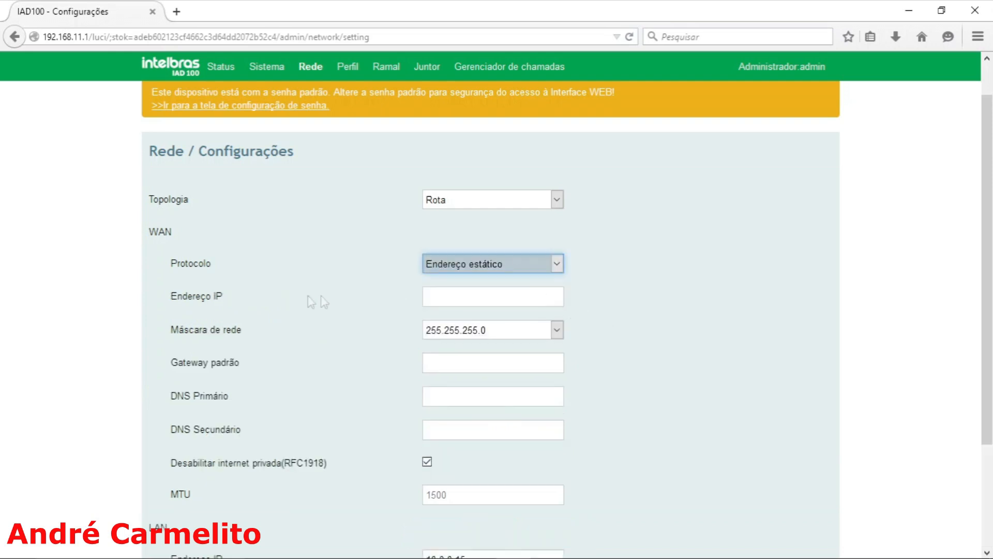
scroll(563, 413, "down", 3)
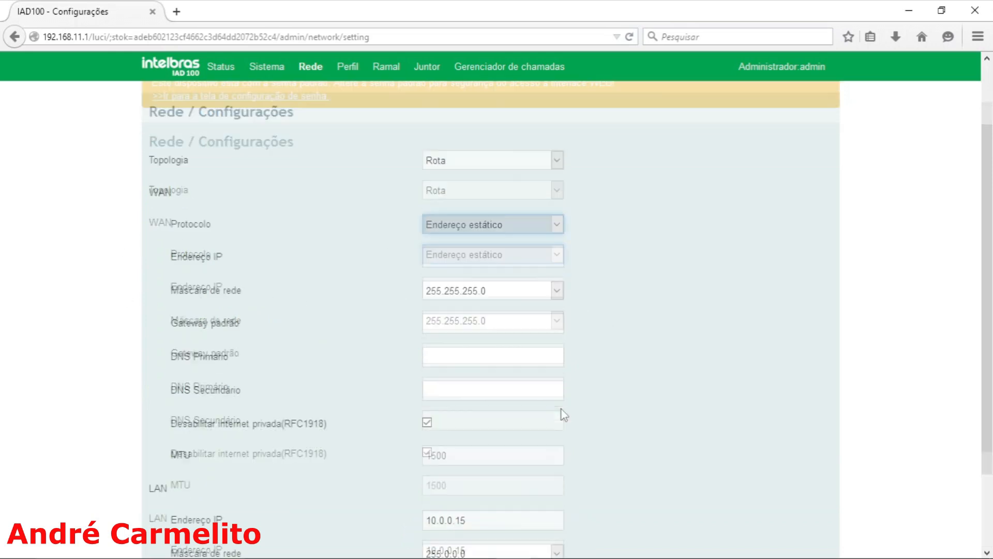
scroll(495, 394, "up", 4)
scroll(494, 387, "down", 4)
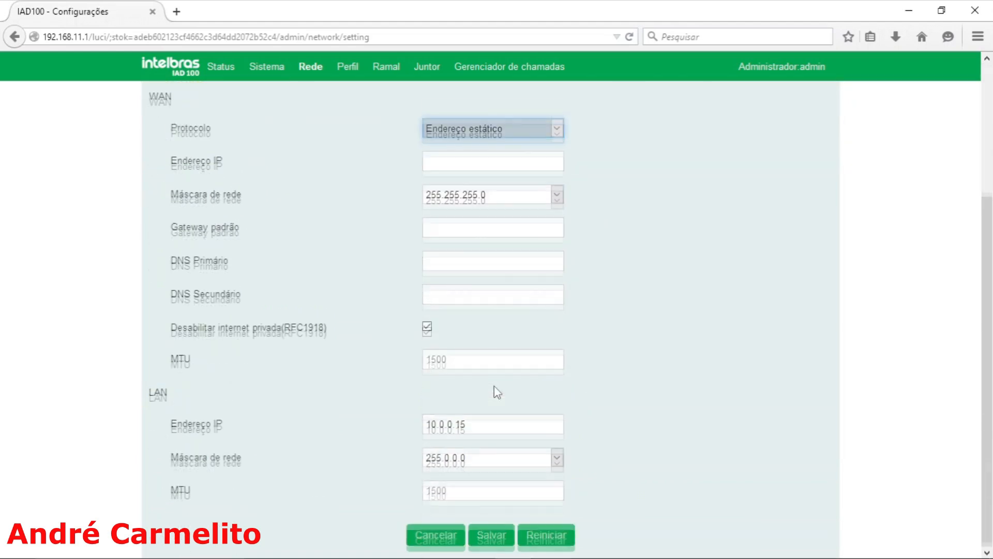
left_click(494, 537)
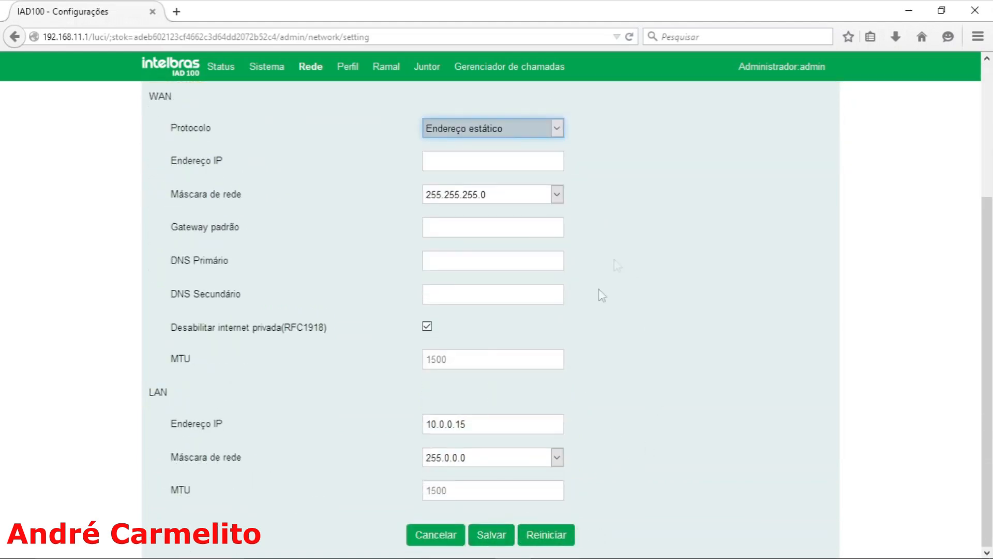
Step: Discard the pending WAN and LAN changes and review the network settings down to the end of the page
scroll(710, 455, "down", 4)
scroll(380, 238, "up", 3)
scroll(381, 238, "up", 2)
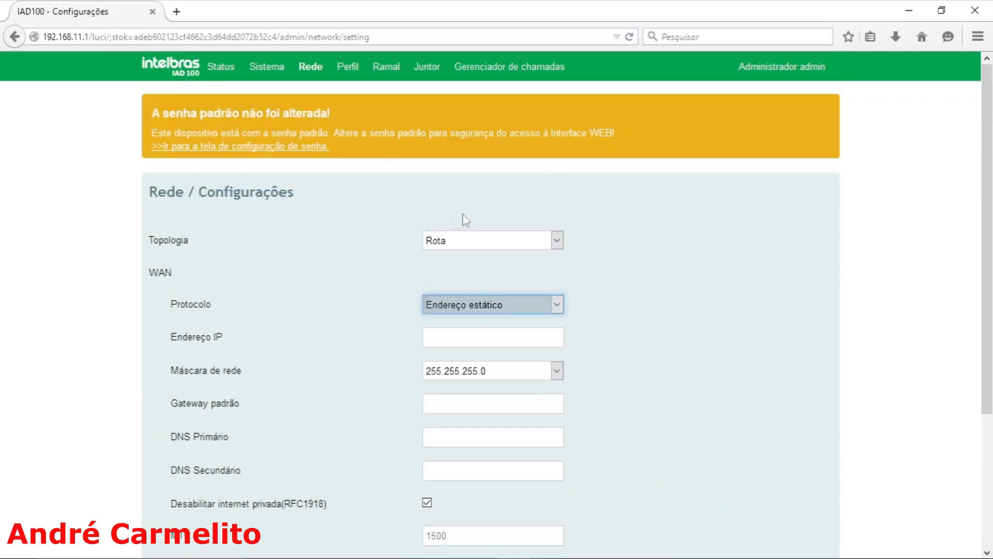
scroll(410, 359, "down", 3)
left_click(422, 538)
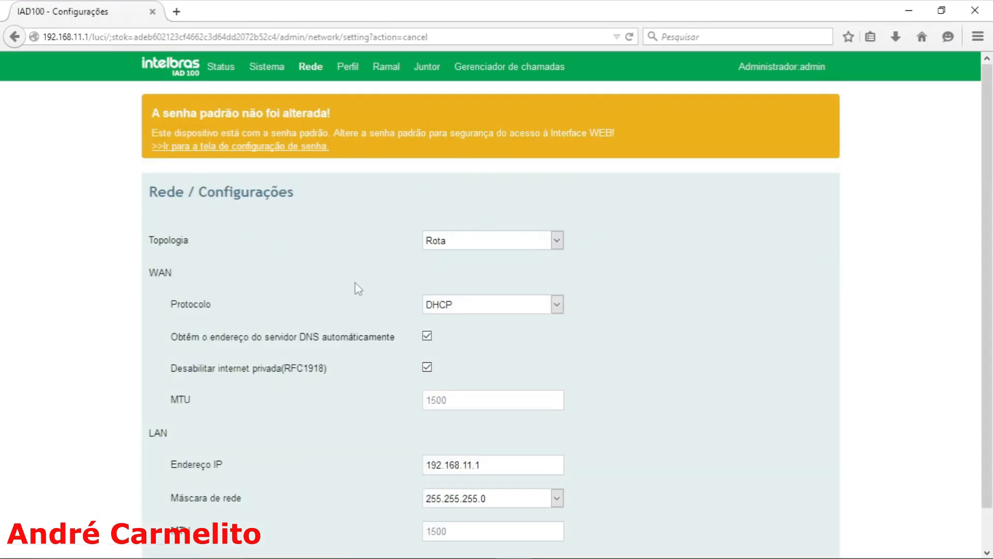
scroll(389, 453, "down", 2)
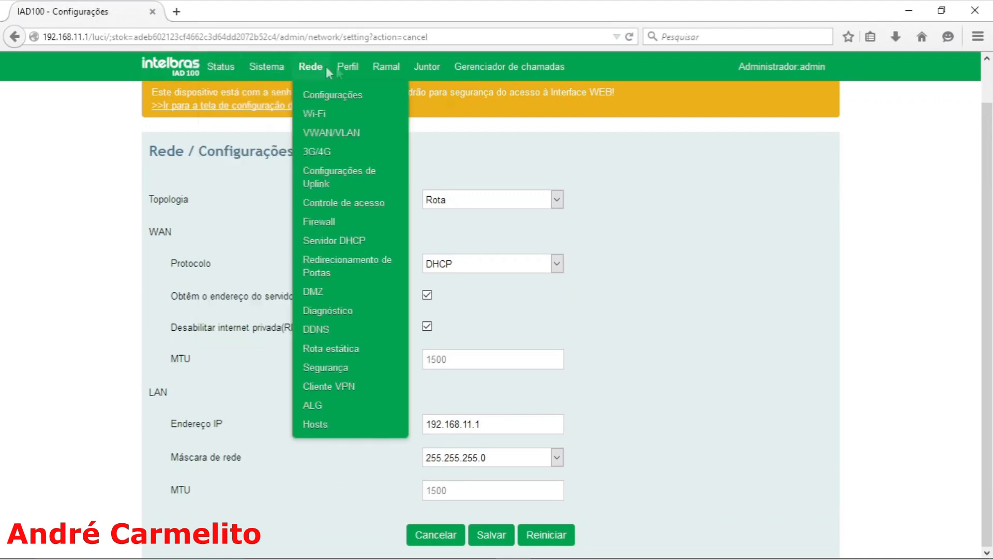
mouse_move(486, 64)
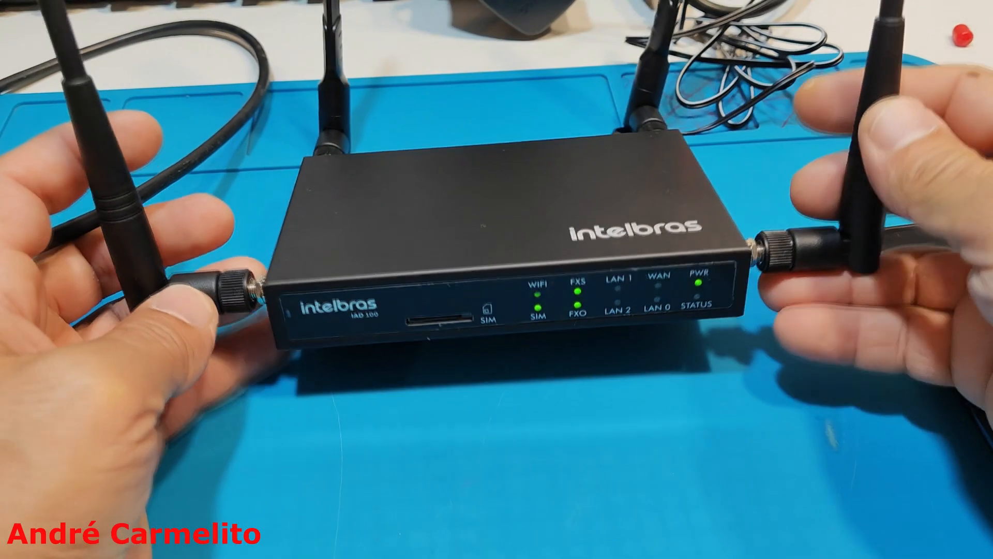